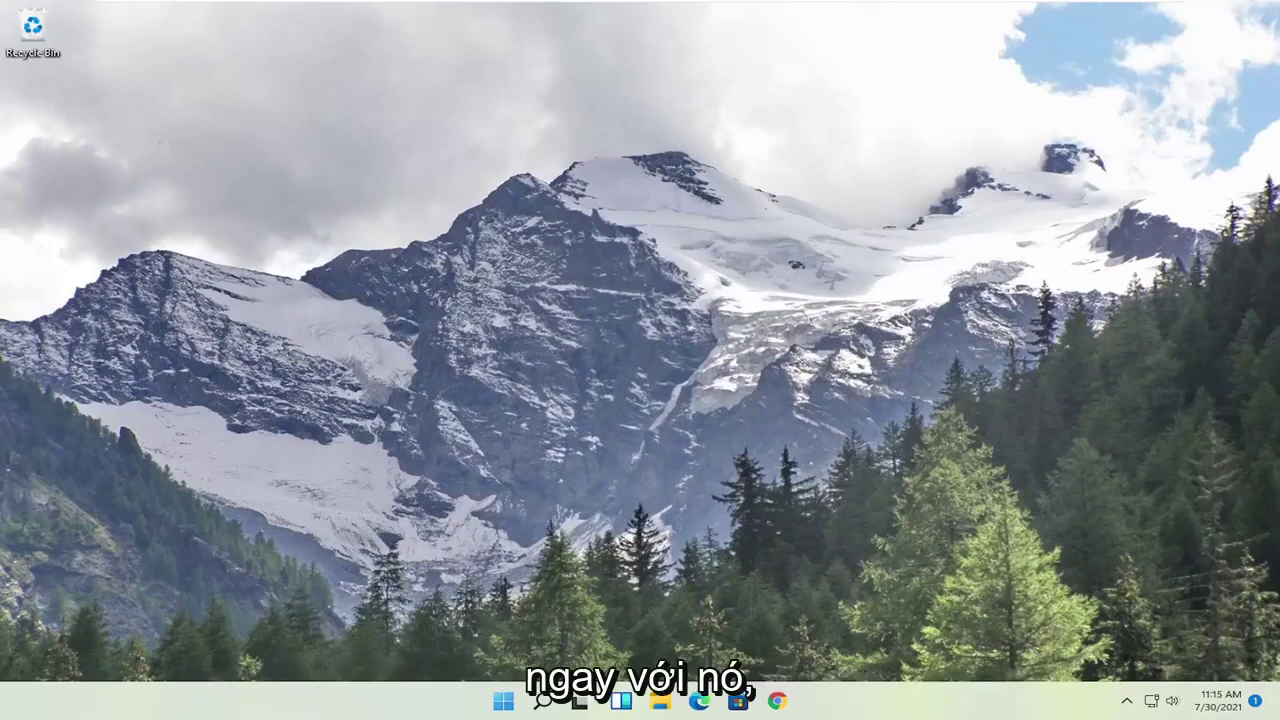
Step: Search Start for 'cmd' and run Command Prompt as administrator
{"action": "left_click", "coordinate": [505, 703]}
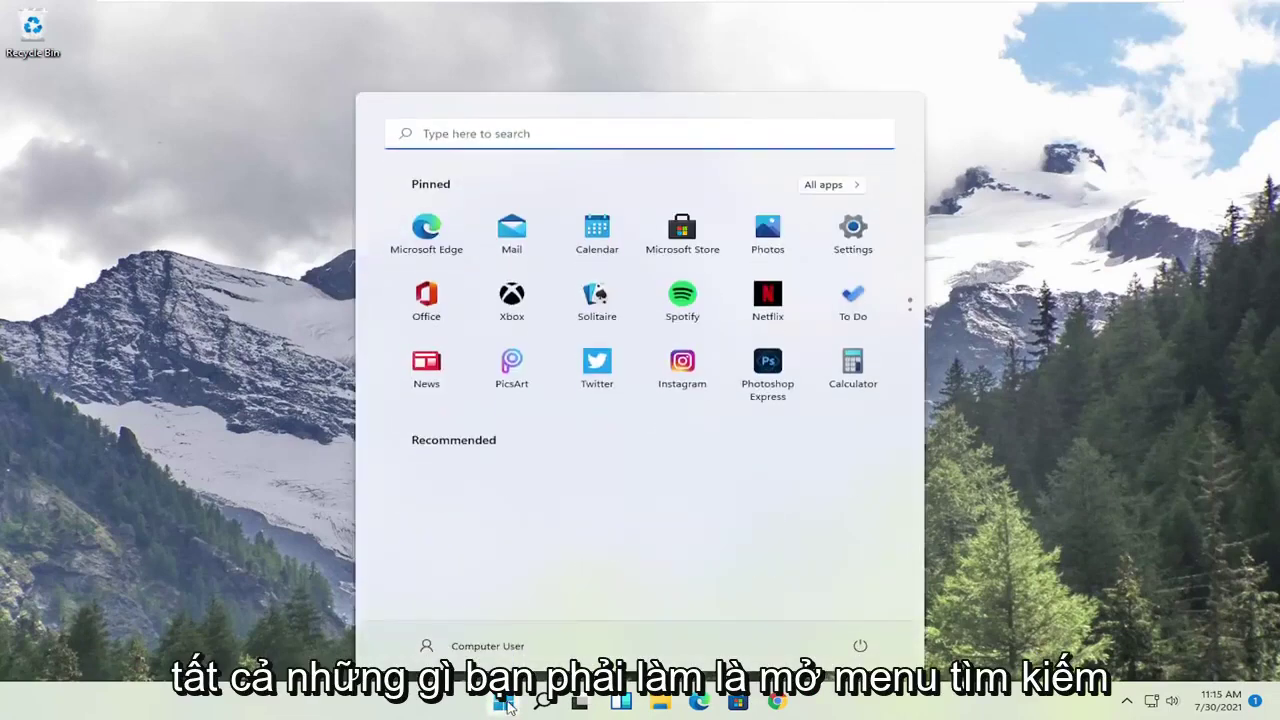
{"action": "type", "text": "cmd"}
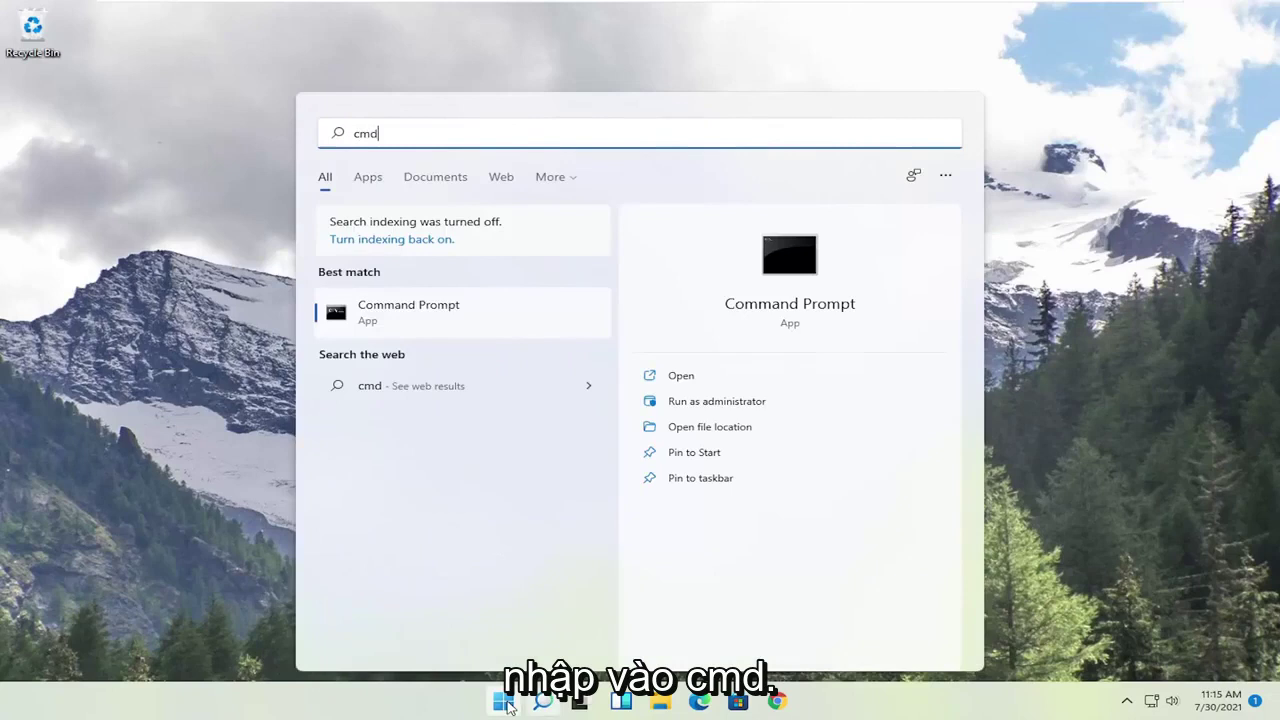
{"action": "right_click", "coordinate": [399, 316]}
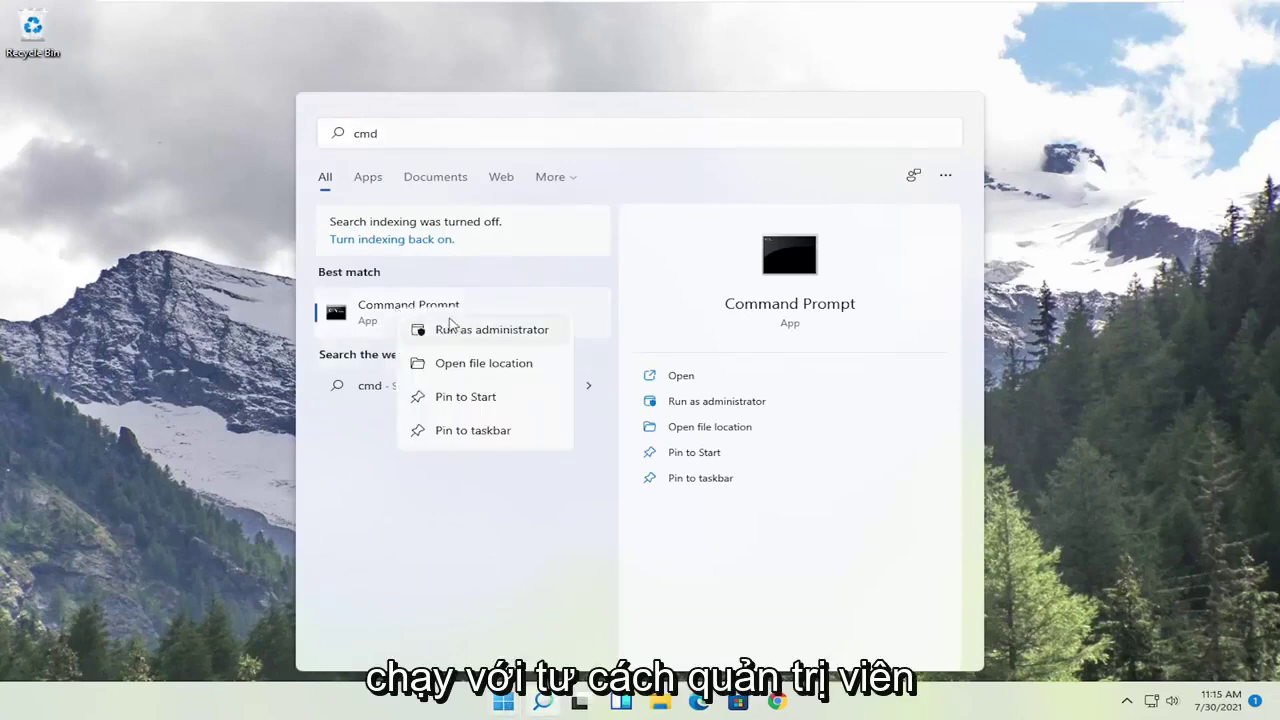
{"action": "left_click", "coordinate": [464, 336]}
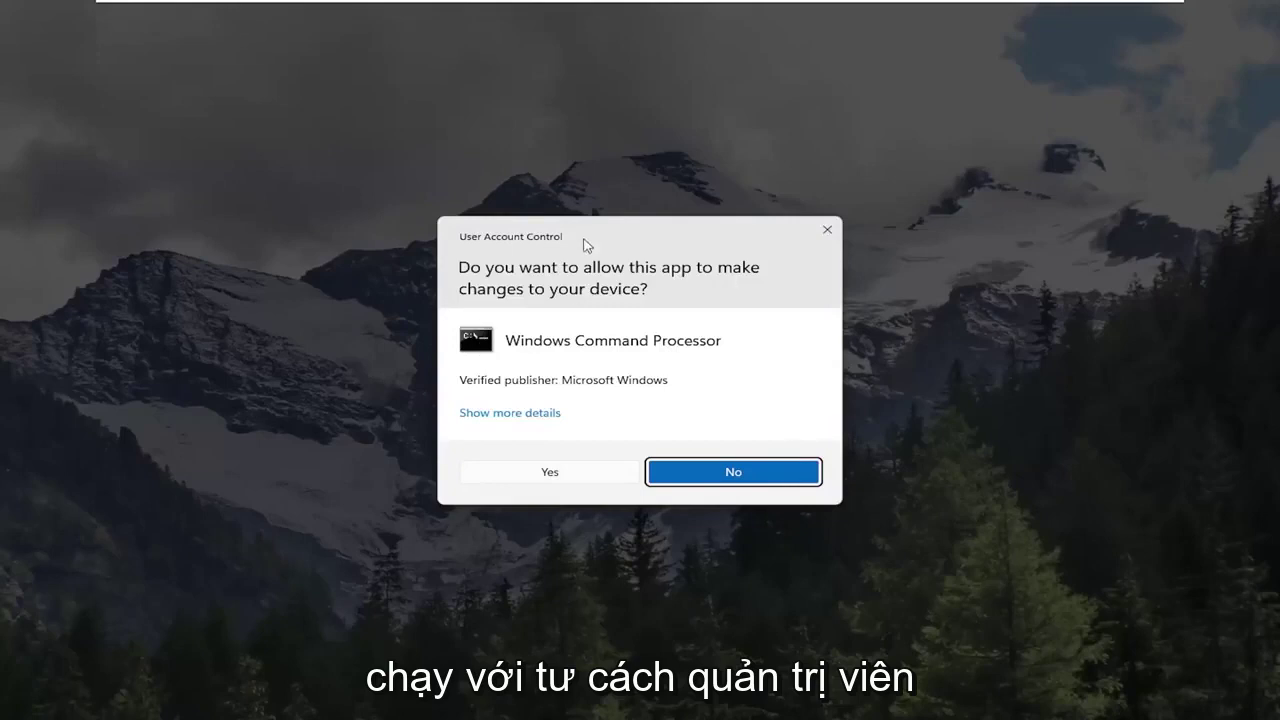
Step: Approve the admin prompt and run 'netsh winsock reset' in Command Prompt
{"action": "left_click", "coordinate": [550, 472]}
{"action": "left_click_drag", "start_coordinate": [491, 128], "coordinate": [543, 134]}
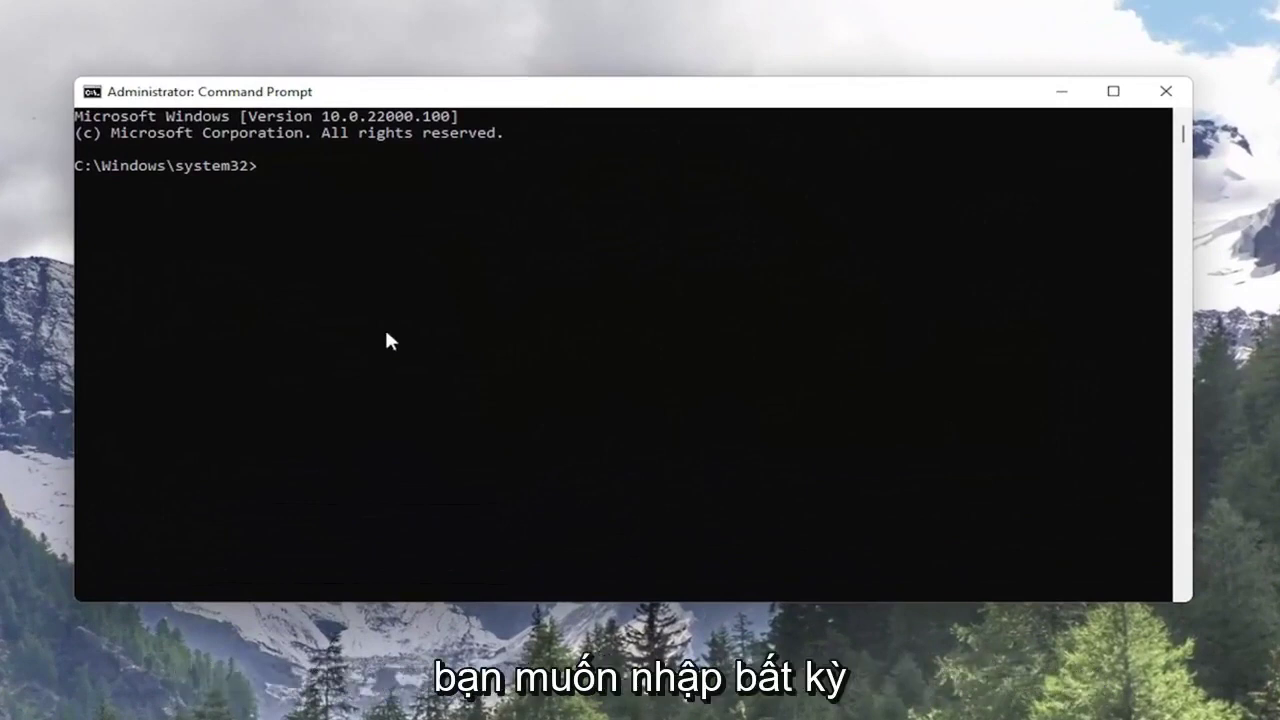
{"action": "type", "text": "netsh "}
{"action": "type", "text": "winso"}
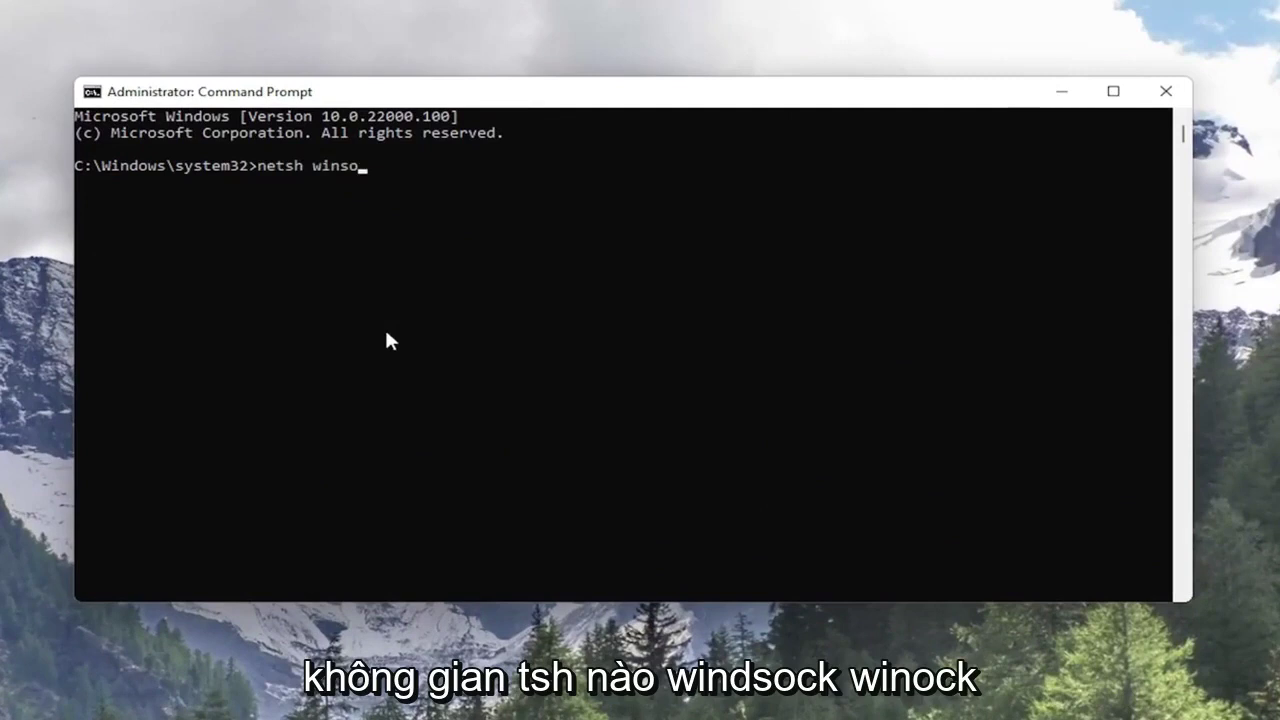
{"action": "type", "text": "ck reset"}
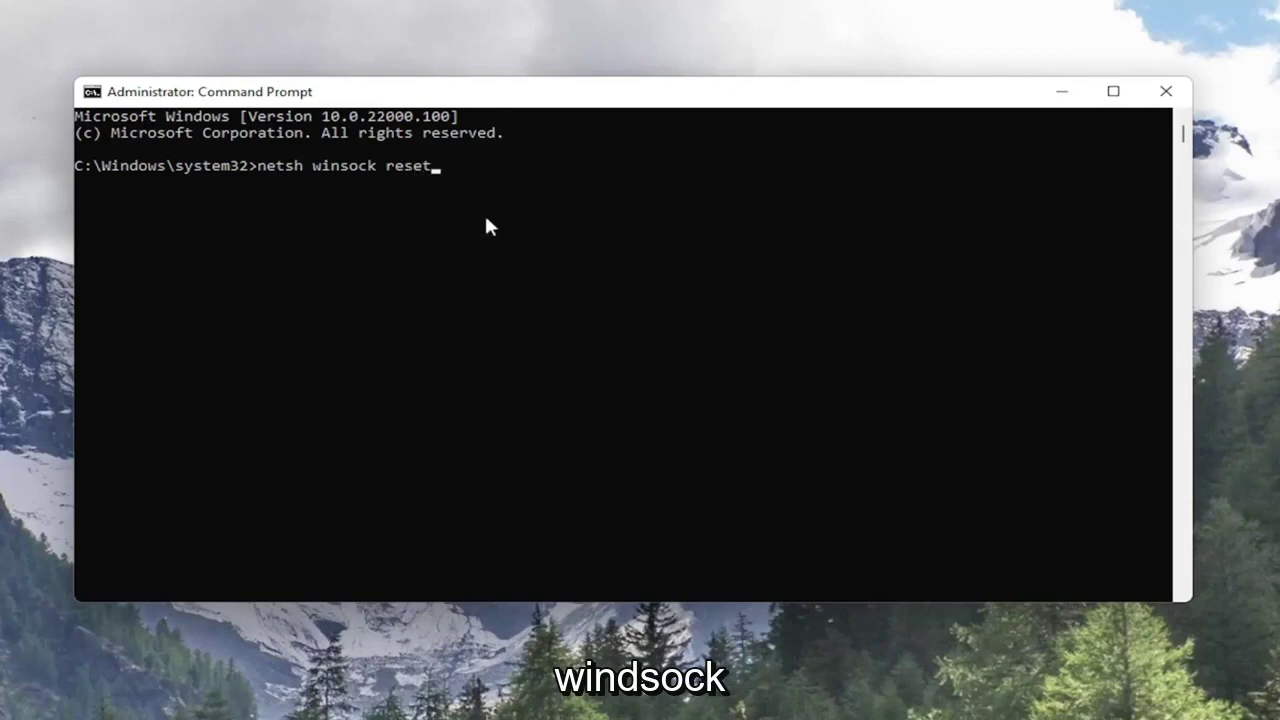
{"action": "key", "text": "Return"}
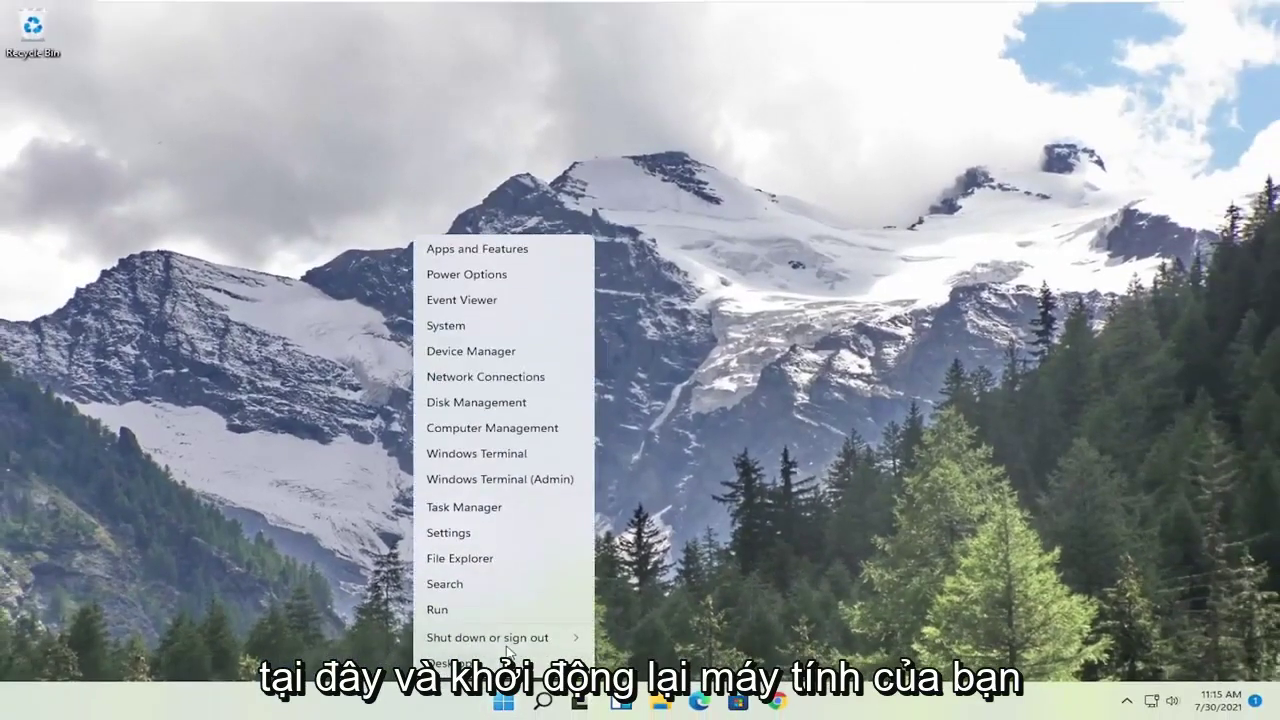
Step: Restart the PC, then search 'device manager' and launch Device Manager
{"action": "mouse_move", "coordinate": [488, 637]}
{"action": "left_click", "coordinate": [612, 665]}
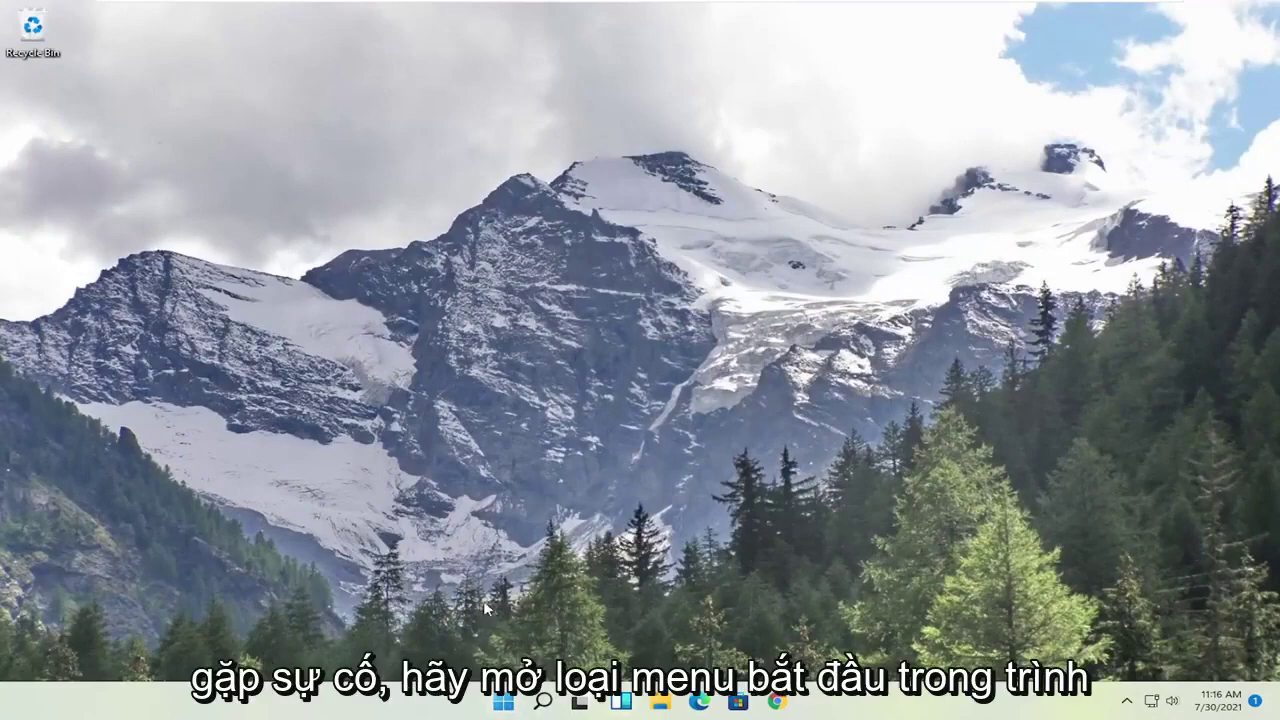
{"action": "left_click", "coordinate": [505, 702]}
{"action": "type", "text": "dev"}
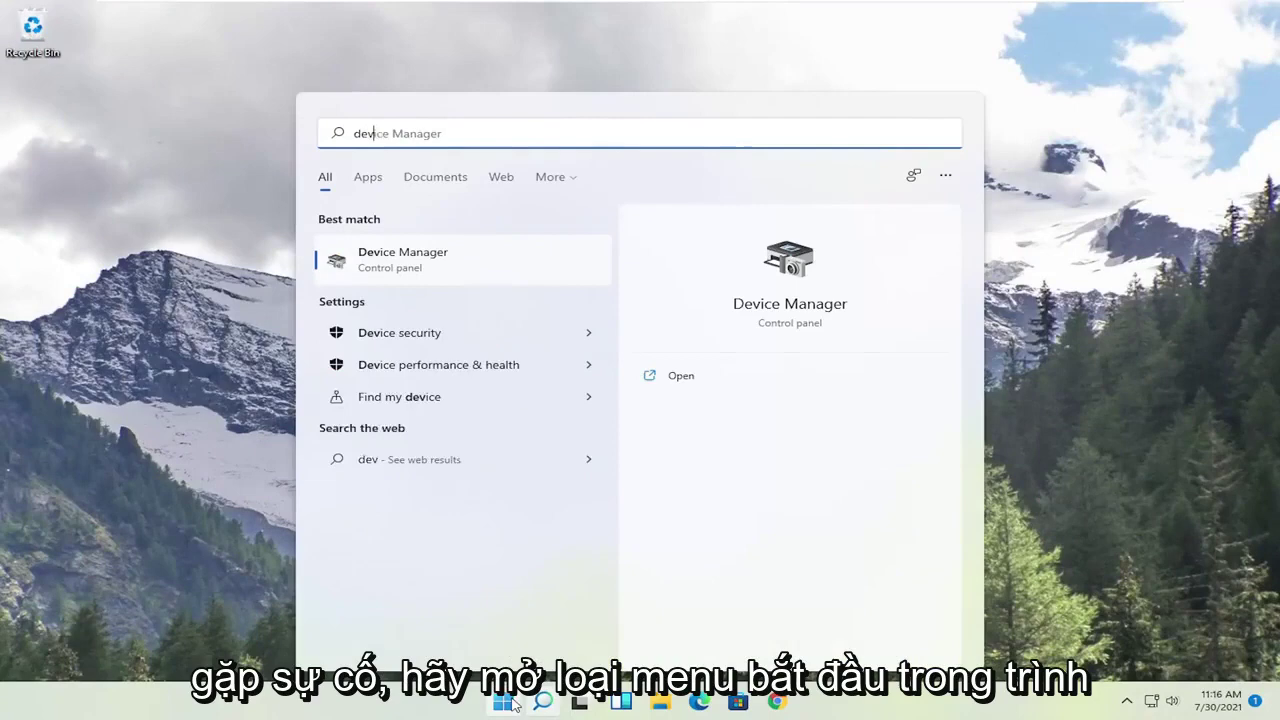
{"action": "type", "text": "ice manager"}
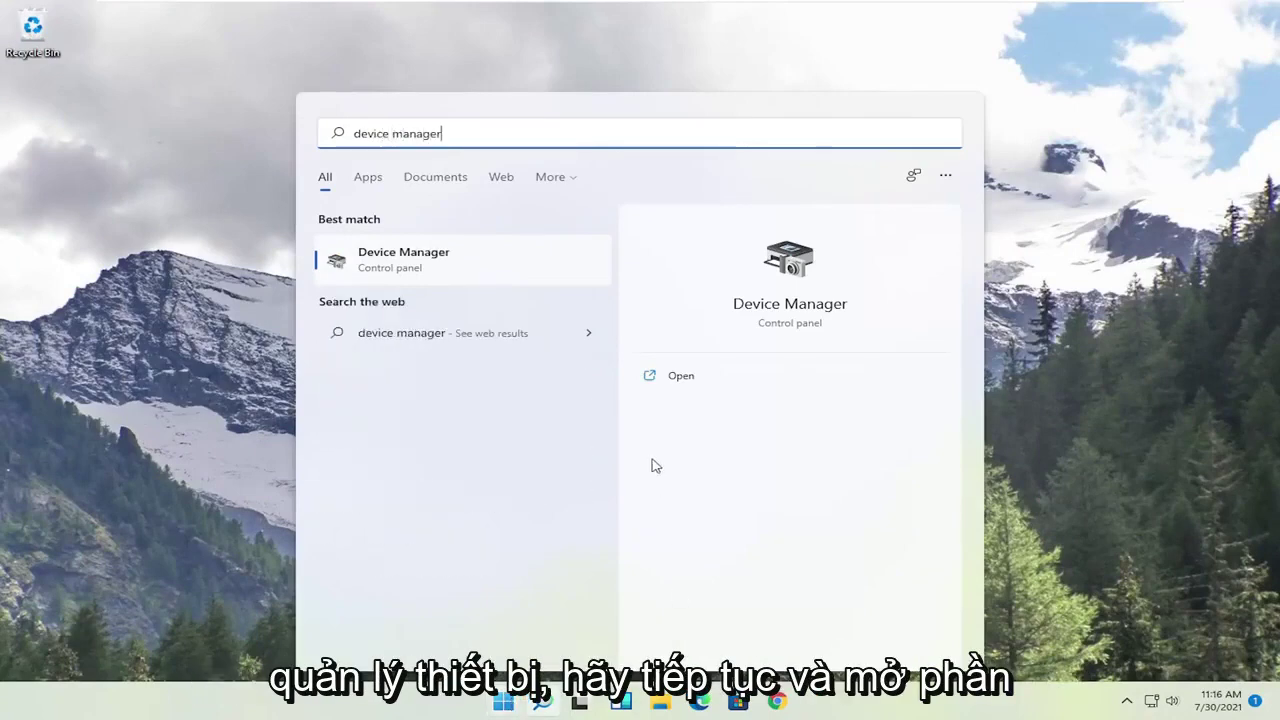
{"action": "left_click", "coordinate": [398, 264]}
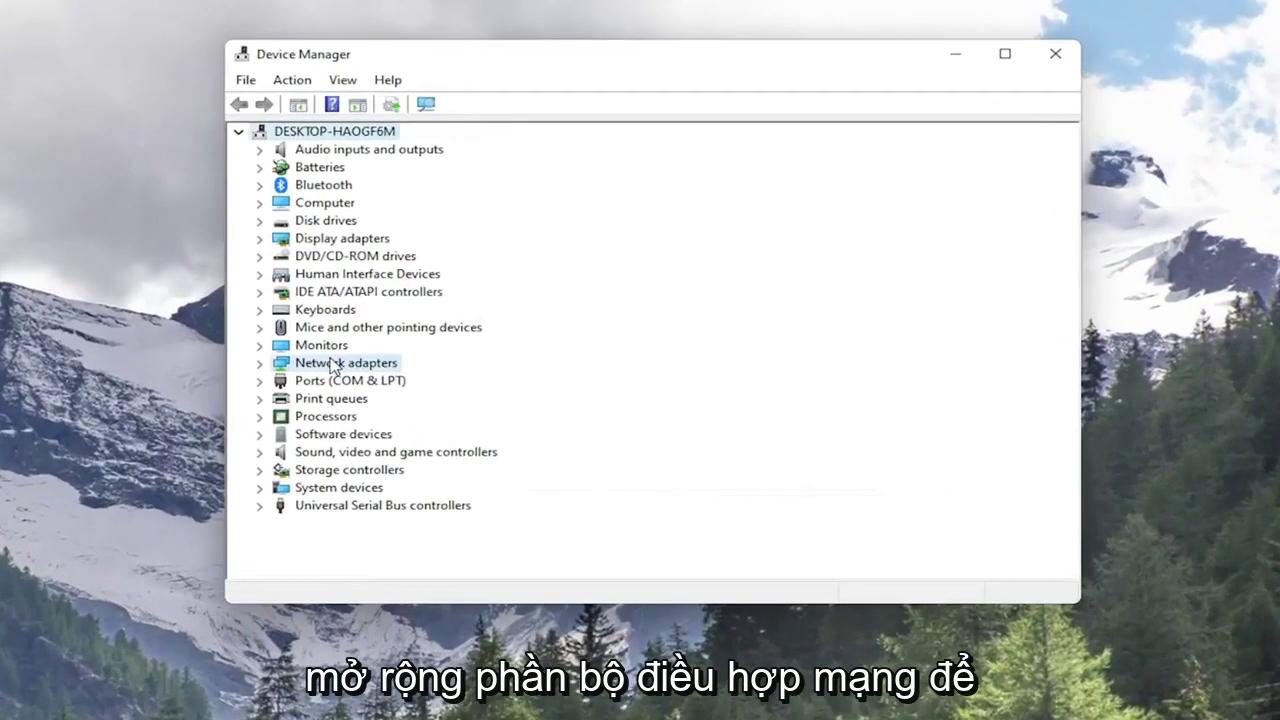
Step: Uninstall the Intel(R) 82574L Gigabit Network Connection under Network adapters
{"action": "double_click", "coordinate": [430, 316]}
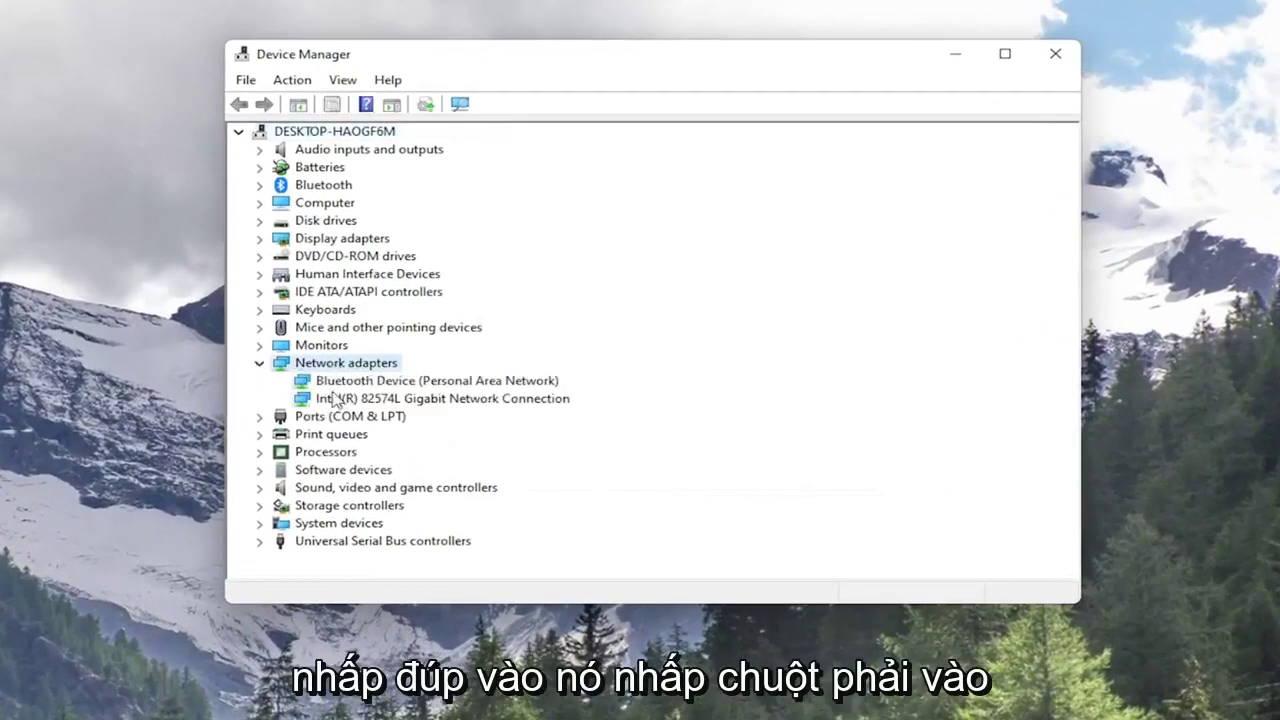
{"action": "left_click", "coordinate": [337, 399]}
{"action": "right_click", "coordinate": [375, 404]}
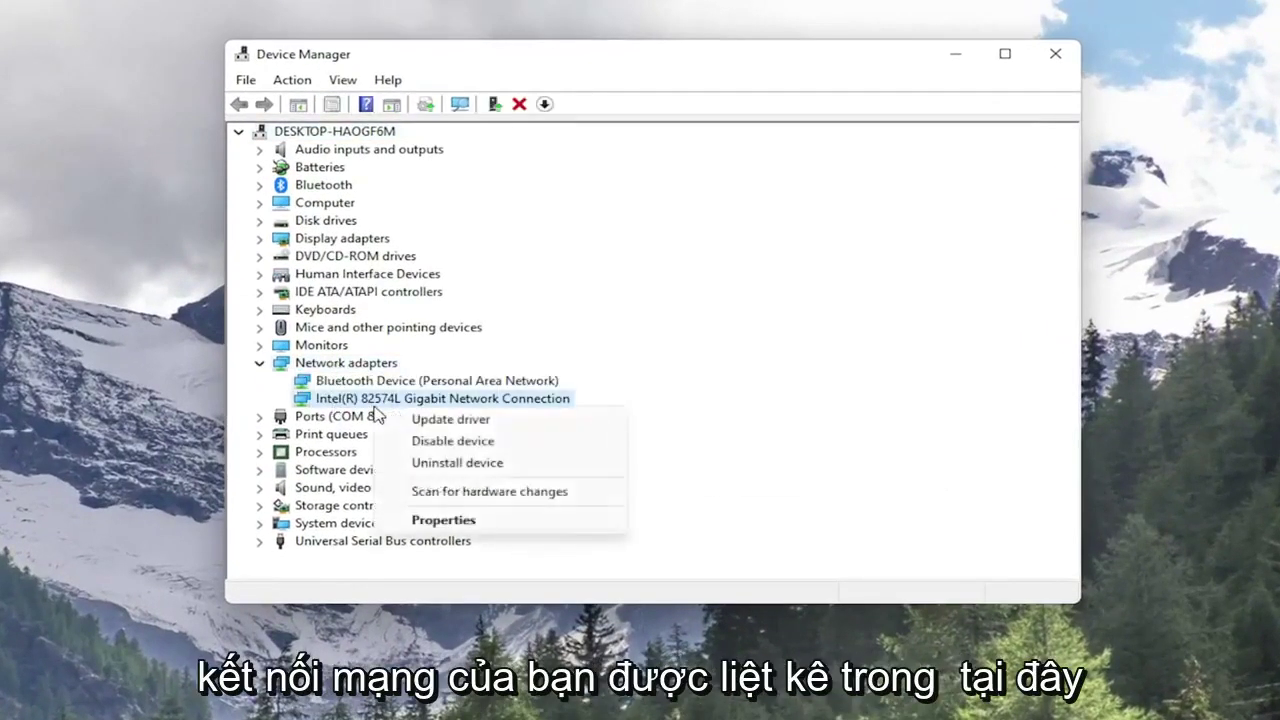
{"action": "left_click", "coordinate": [428, 467]}
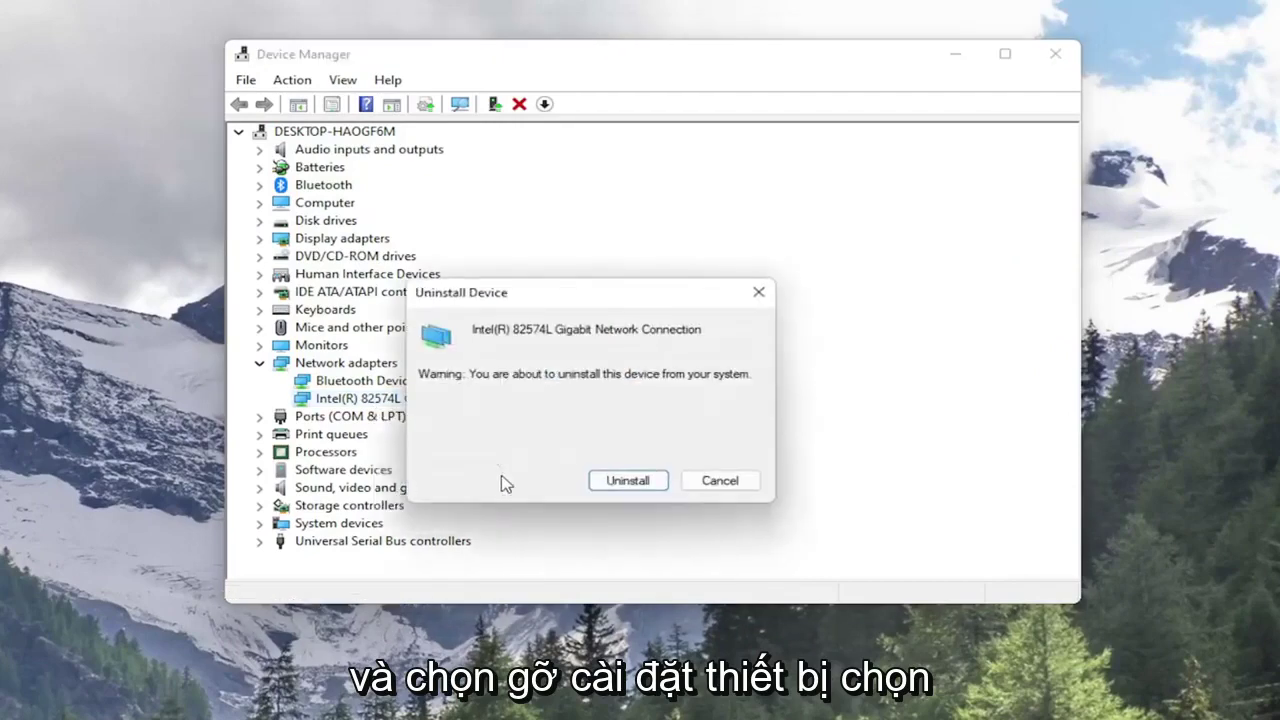
{"action": "left_click", "coordinate": [621, 481]}
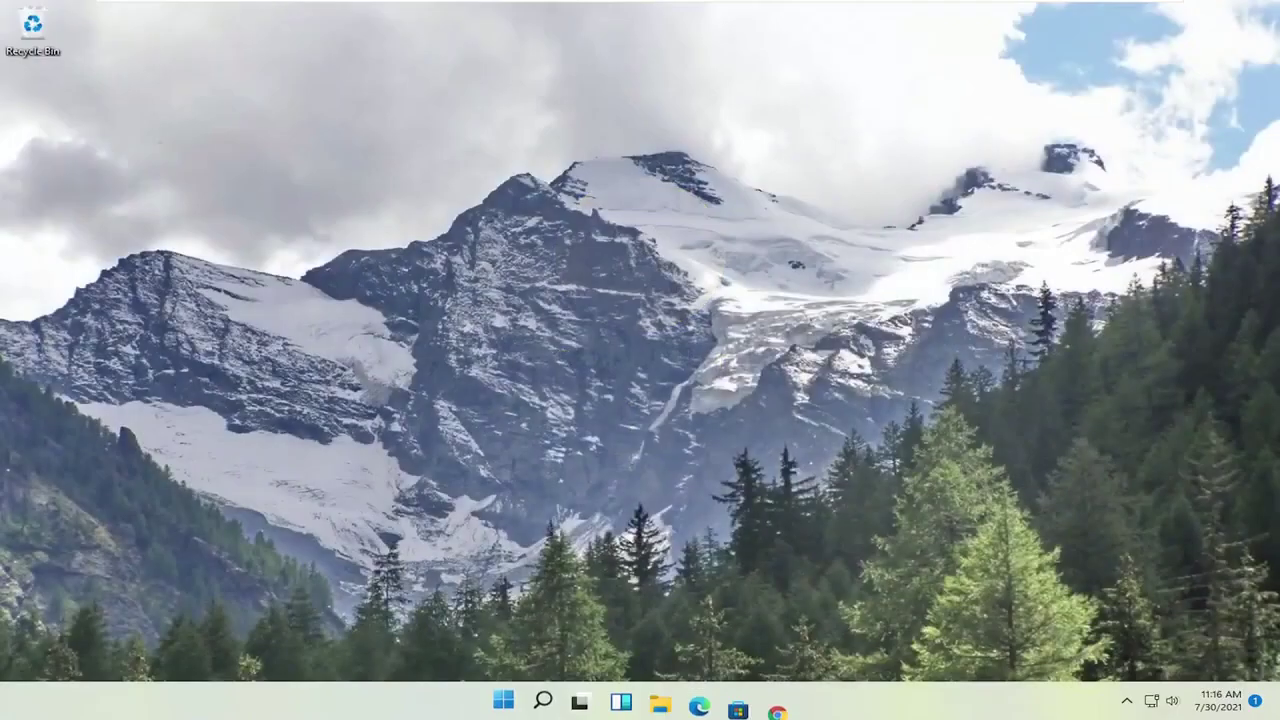
Step: Check network status in Quick Settings and set the volume to 0
{"action": "left_click", "coordinate": [1170, 701]}
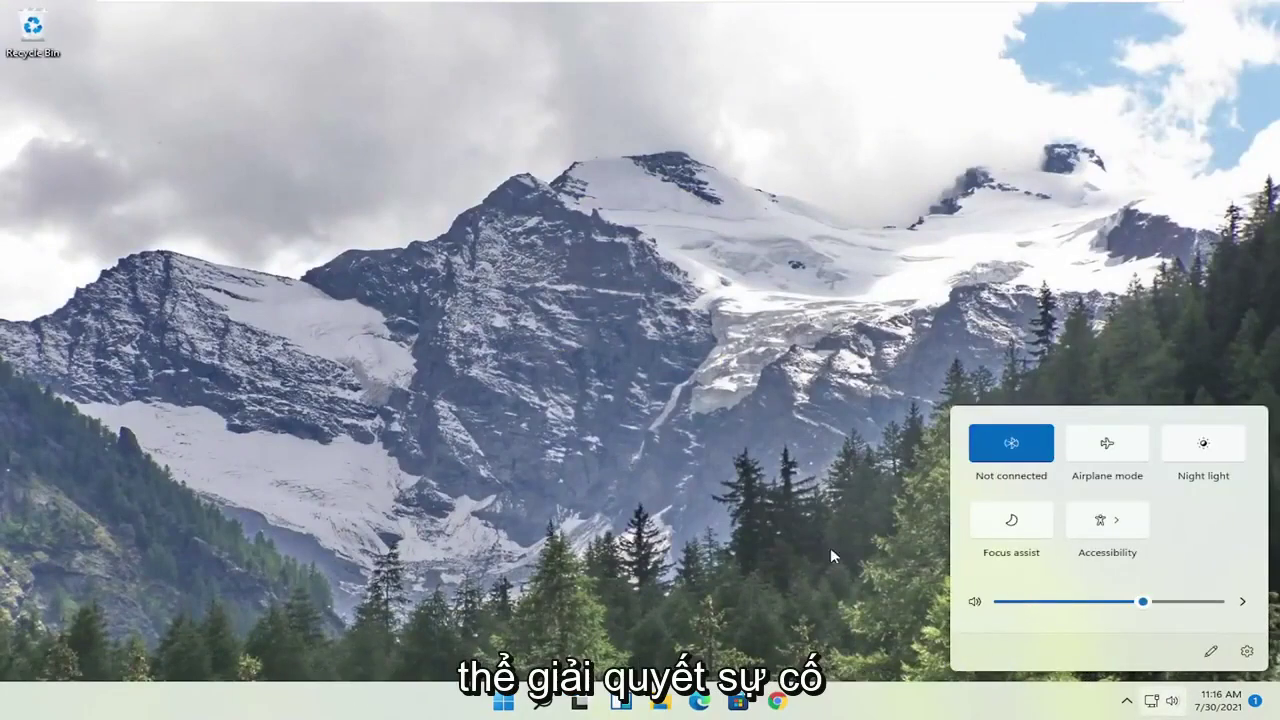
{"action": "left_click", "coordinate": [1000, 602]}
{"action": "left_click", "coordinate": [645, 518]}
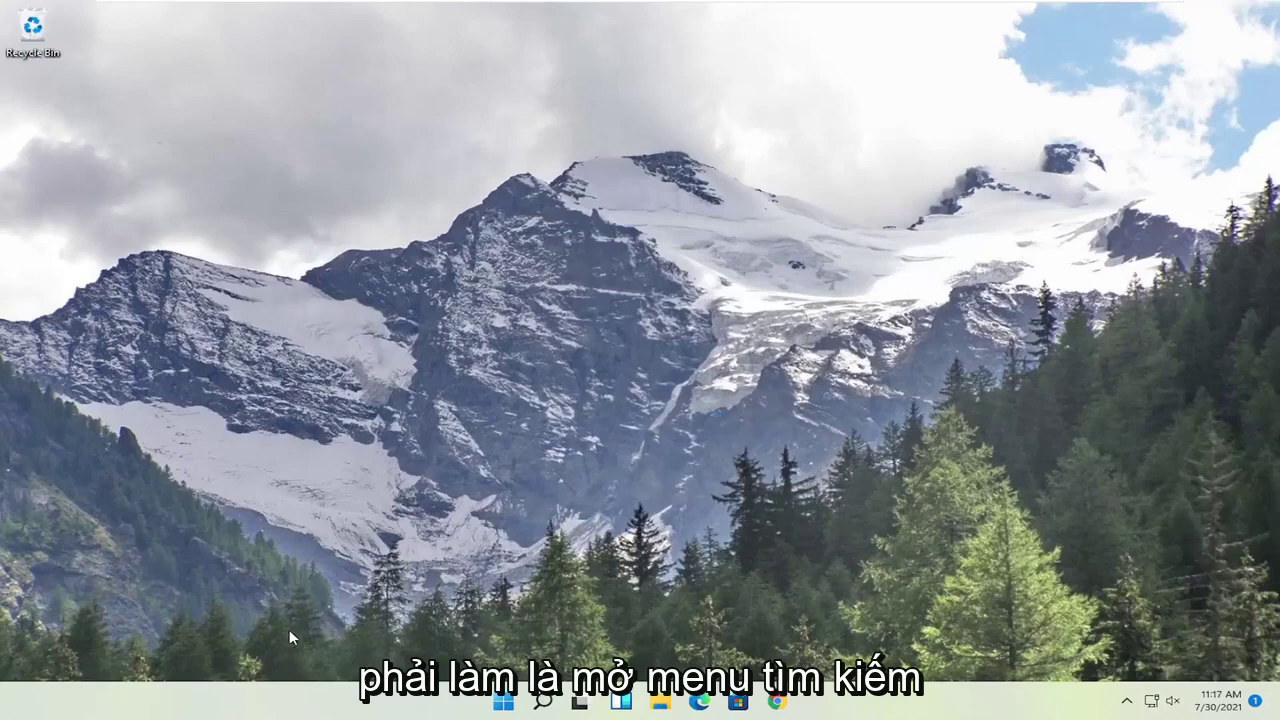
Step: Search Start for 'settings' and launch the Settings app
{"action": "left_click", "coordinate": [507, 706]}
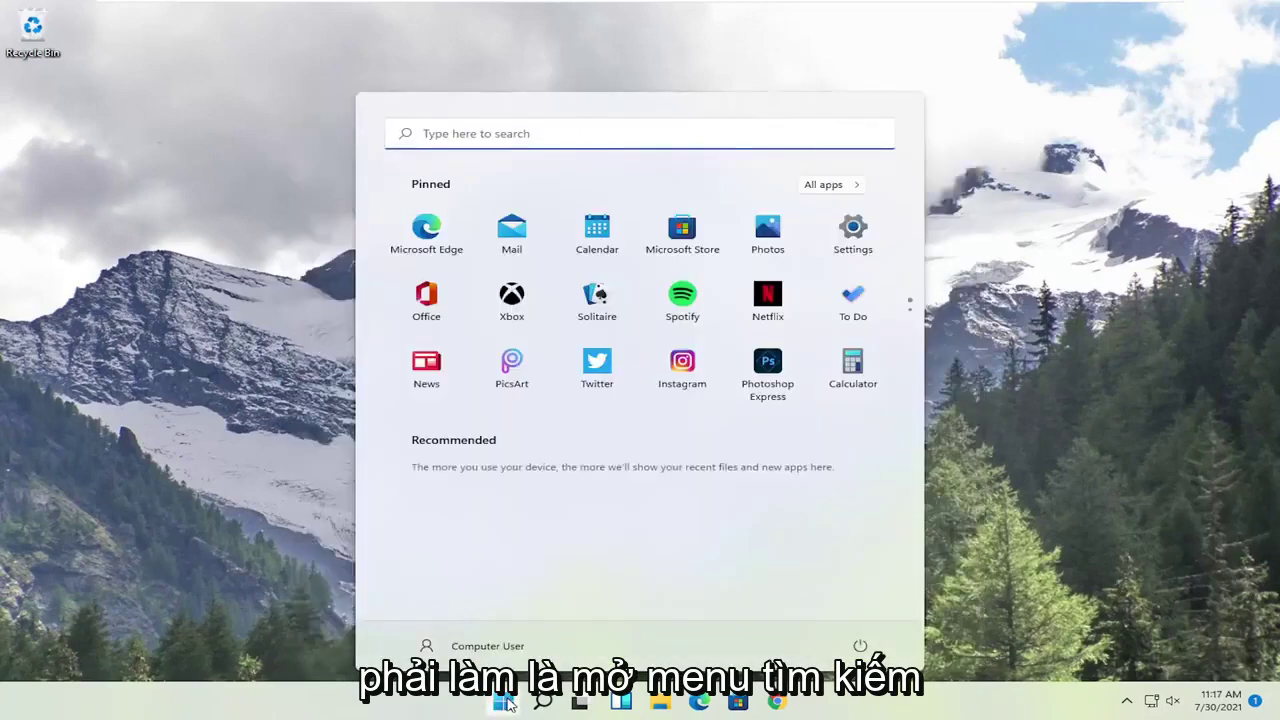
{"action": "type", "text": "netw"}
{"action": "key", "text": "BackSpace"}
{"action": "key", "text": "BackSpace"}
{"action": "key", "text": "BackSpace"}
{"action": "type", "text": "setti"}
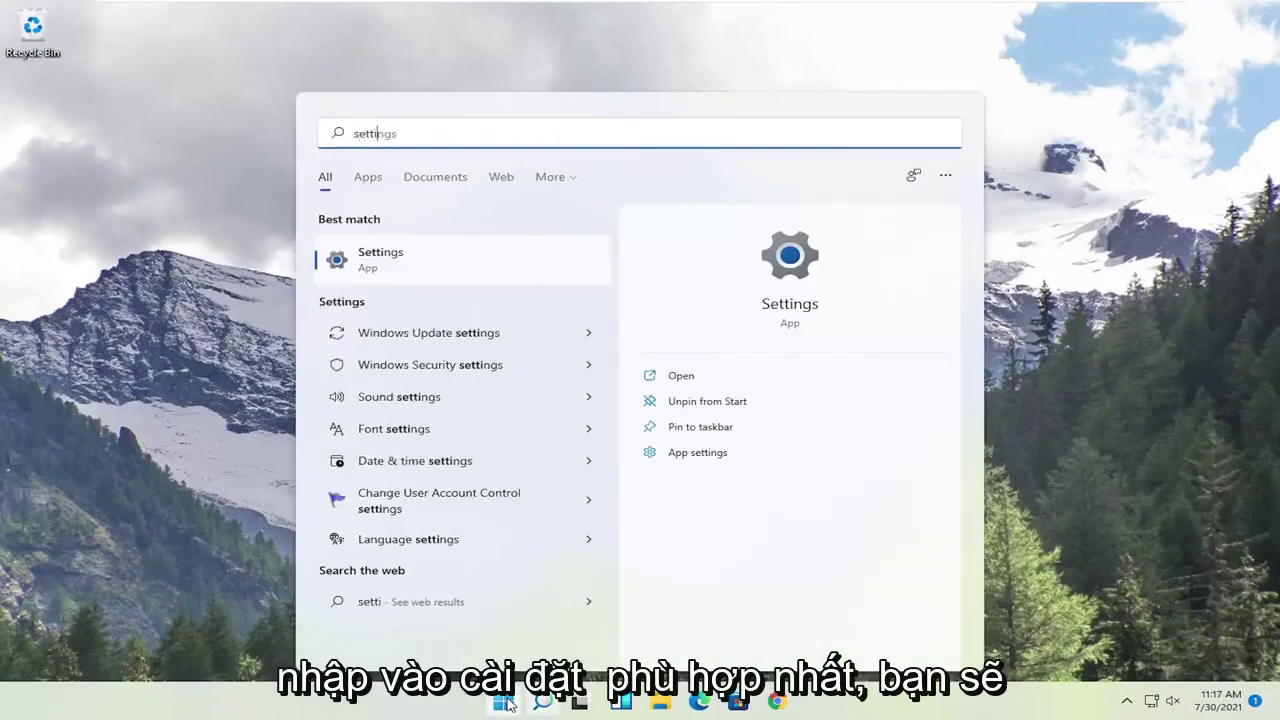
{"action": "type", "text": "ngs"}
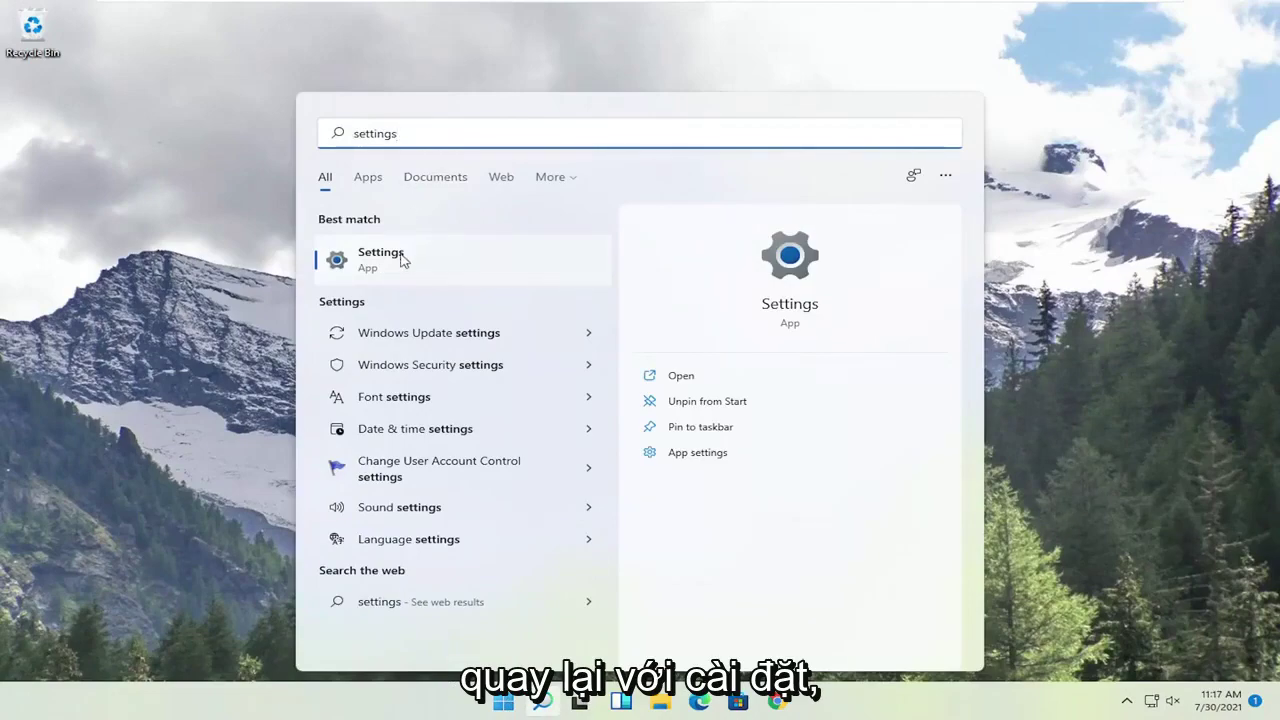
{"action": "left_click", "coordinate": [401, 258]}
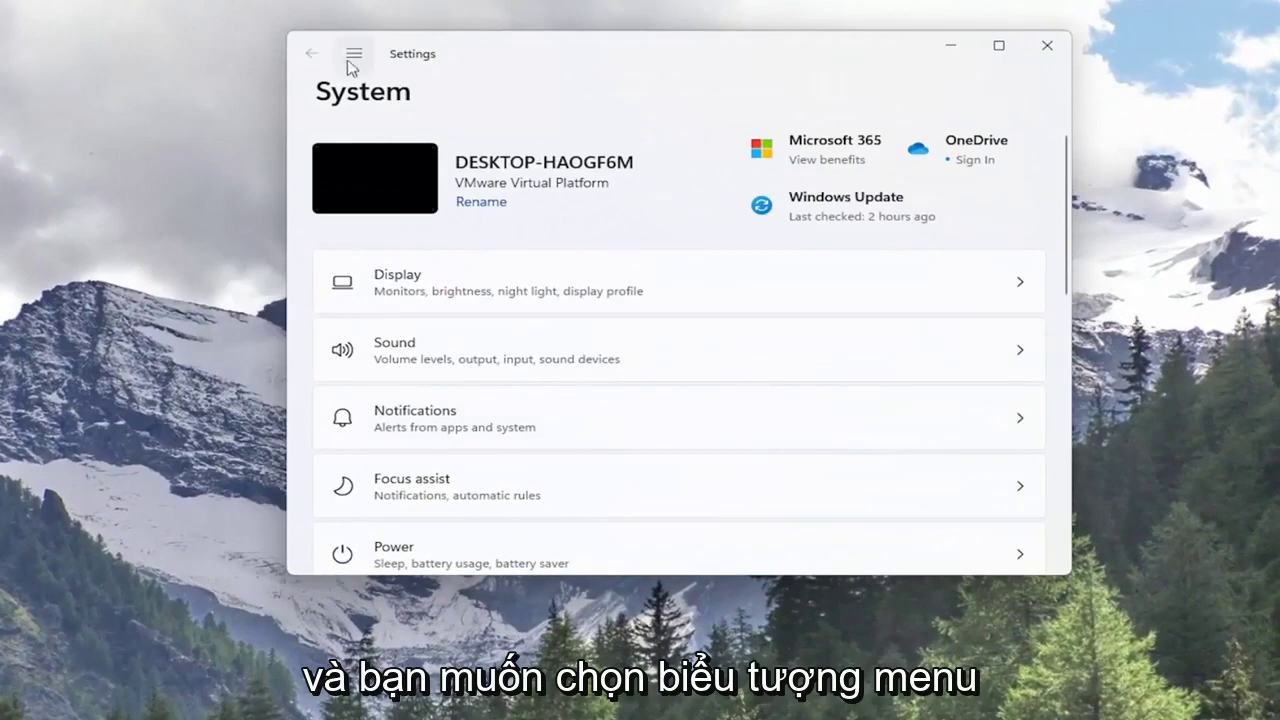
Step: Go to Network & internet > Advanced network settings > Network reset
{"action": "left_click", "coordinate": [354, 55]}
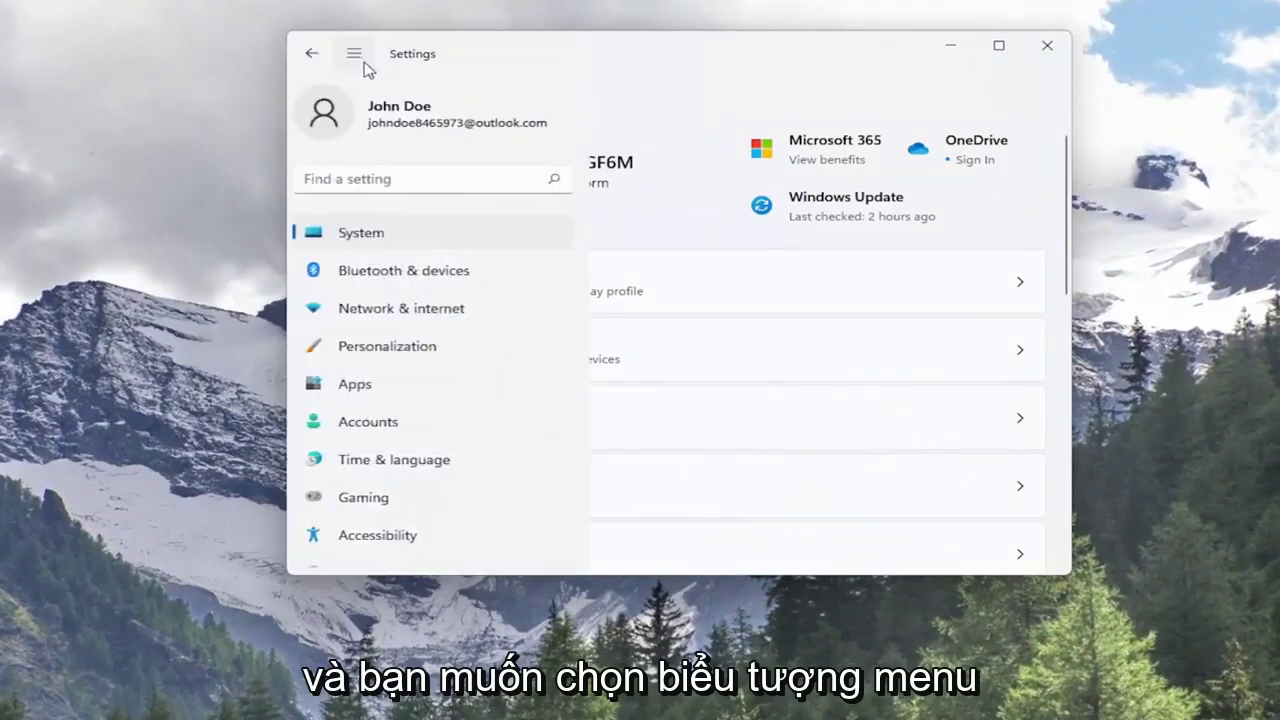
{"action": "left_click", "coordinate": [413, 308]}
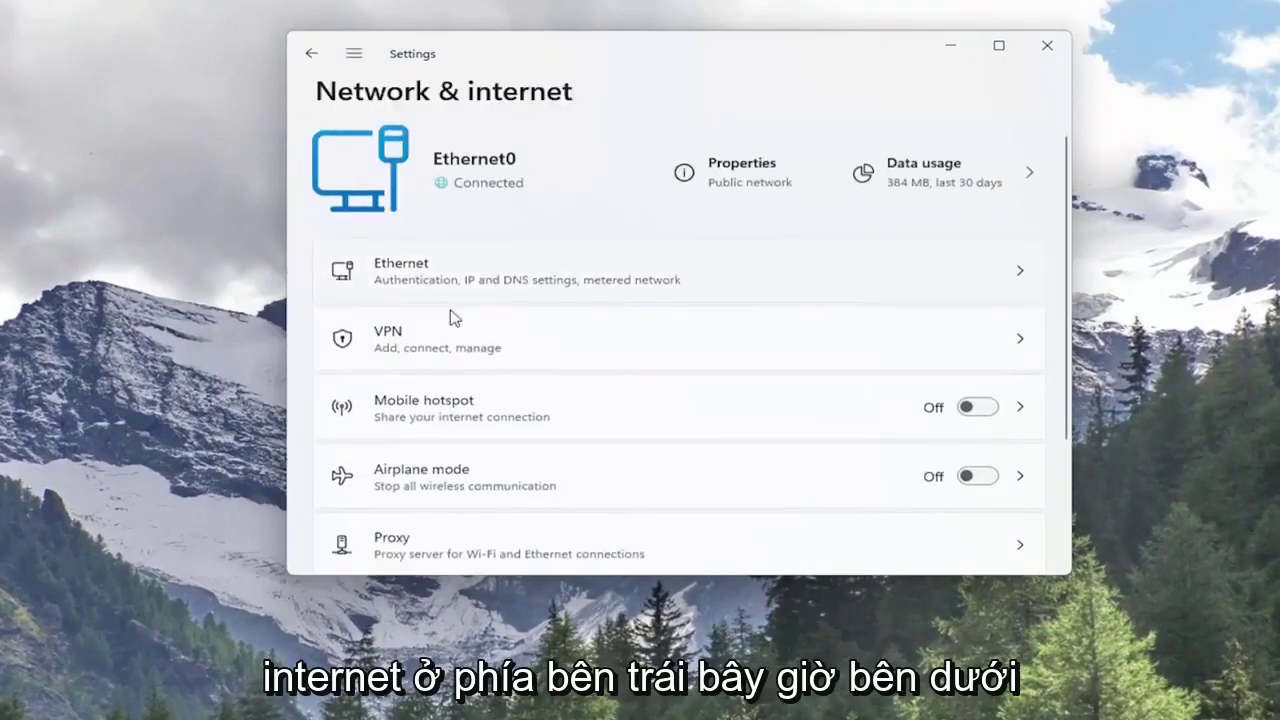
{"action": "scroll", "coordinate": [528, 323], "scroll_direction": "down", "scroll_amount": 1}
{"action": "scroll", "coordinate": [450, 323], "scroll_direction": "down", "scroll_amount": 3}
{"action": "left_click", "coordinate": [400, 323]}
{"action": "scroll", "coordinate": [368, 348], "scroll_direction": "up", "scroll_amount": 1}
{"action": "scroll", "coordinate": [380, 345], "scroll_direction": "down", "scroll_amount": 1}
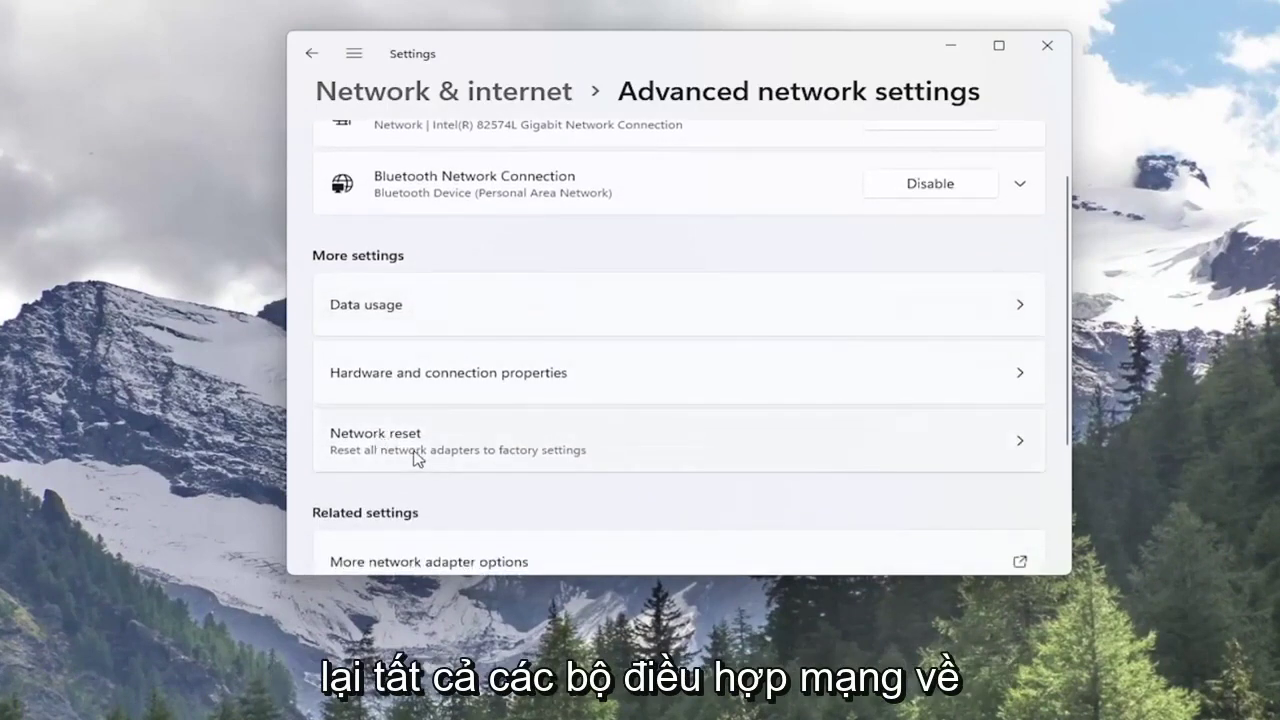
{"action": "left_click", "coordinate": [452, 460]}
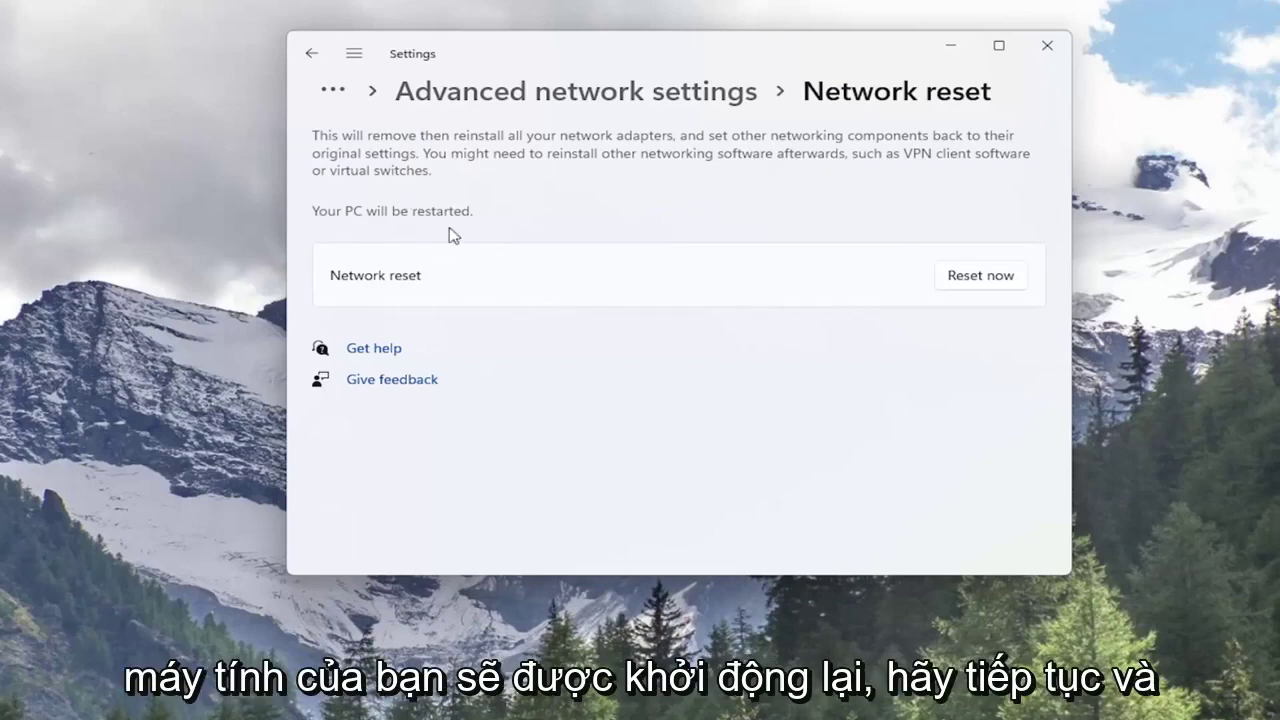
Step: Confirm Reset now for all network adapters and dismiss the sign-out notice
{"action": "left_click", "coordinate": [992, 283]}
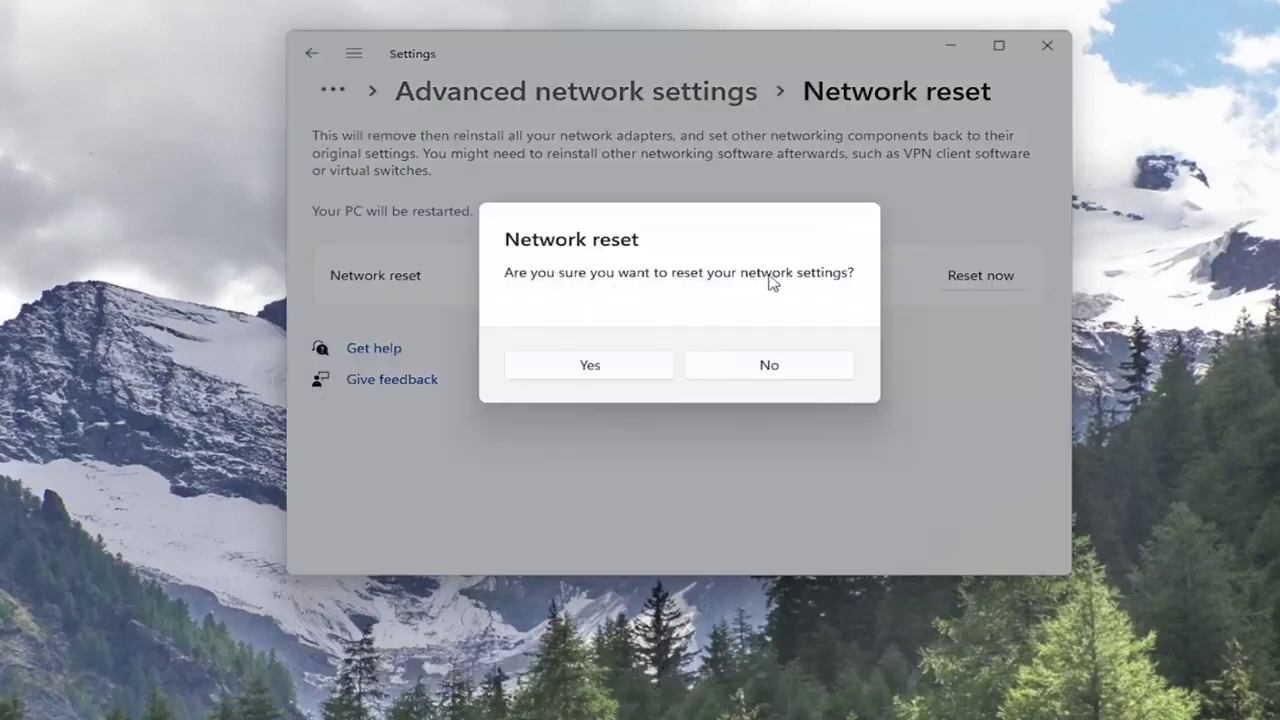
{"action": "left_click", "coordinate": [614, 374]}
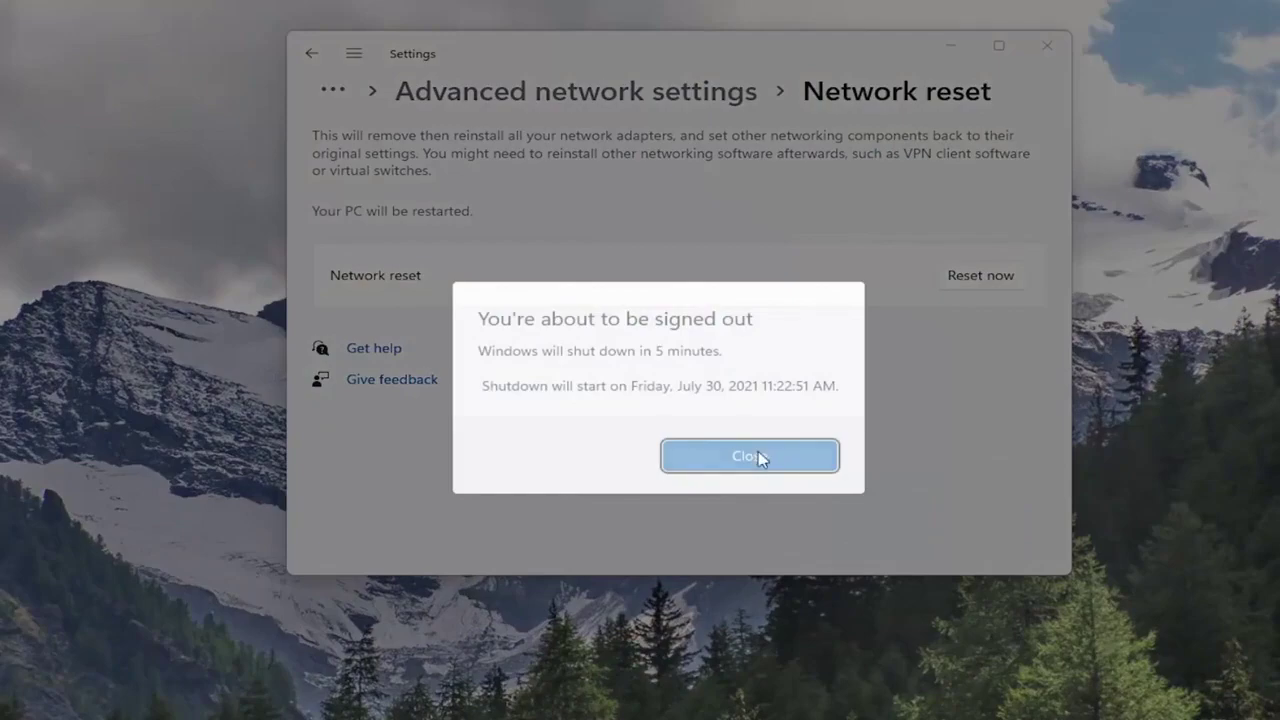
{"action": "left_click", "coordinate": [758, 453]}
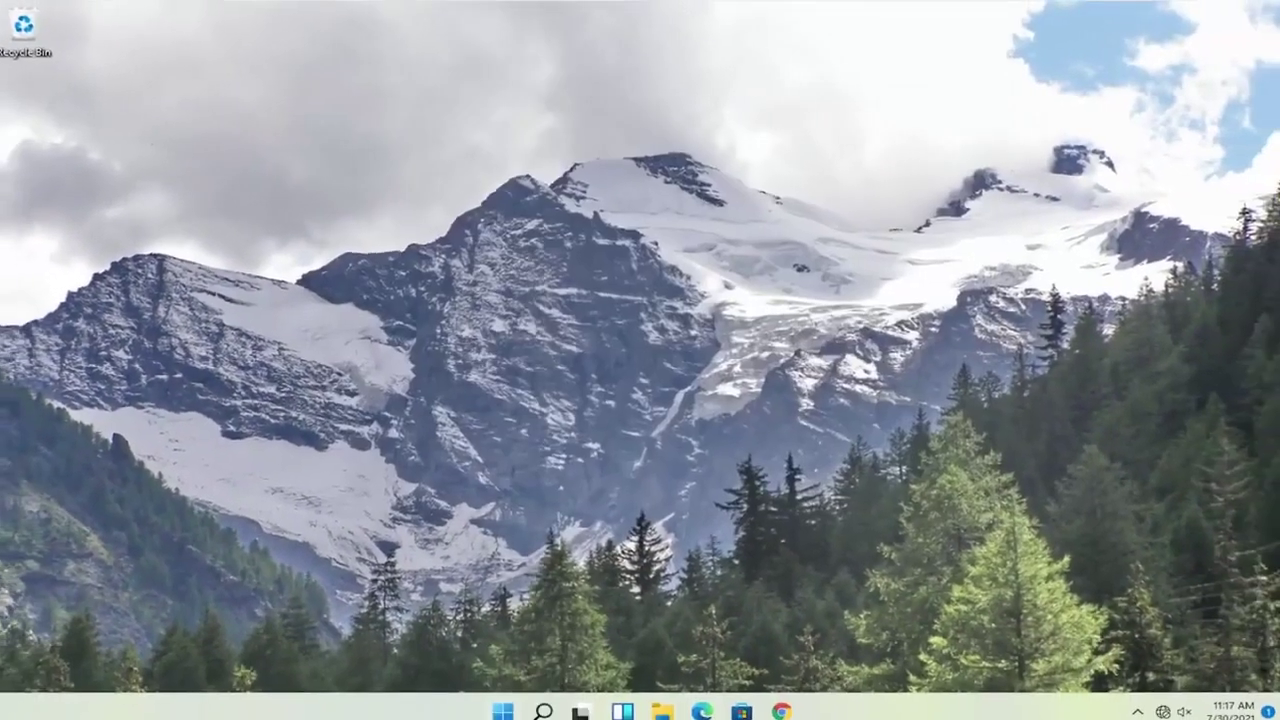